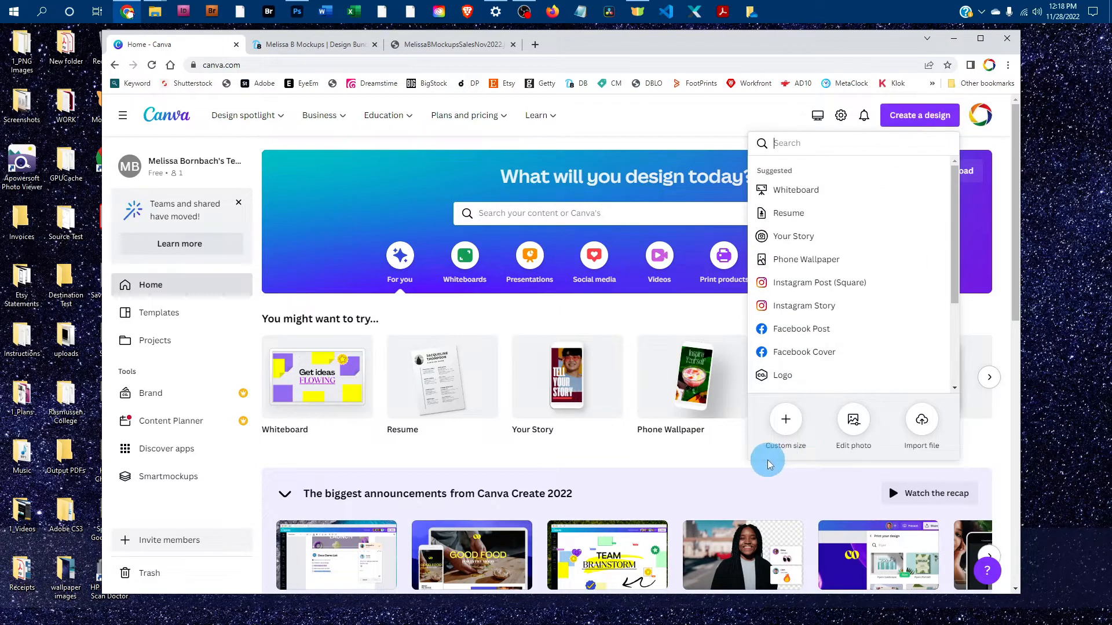
# Create a custom-size design of 3600 × 2400 px and show the uploaded images
pyautogui.click(786, 421)
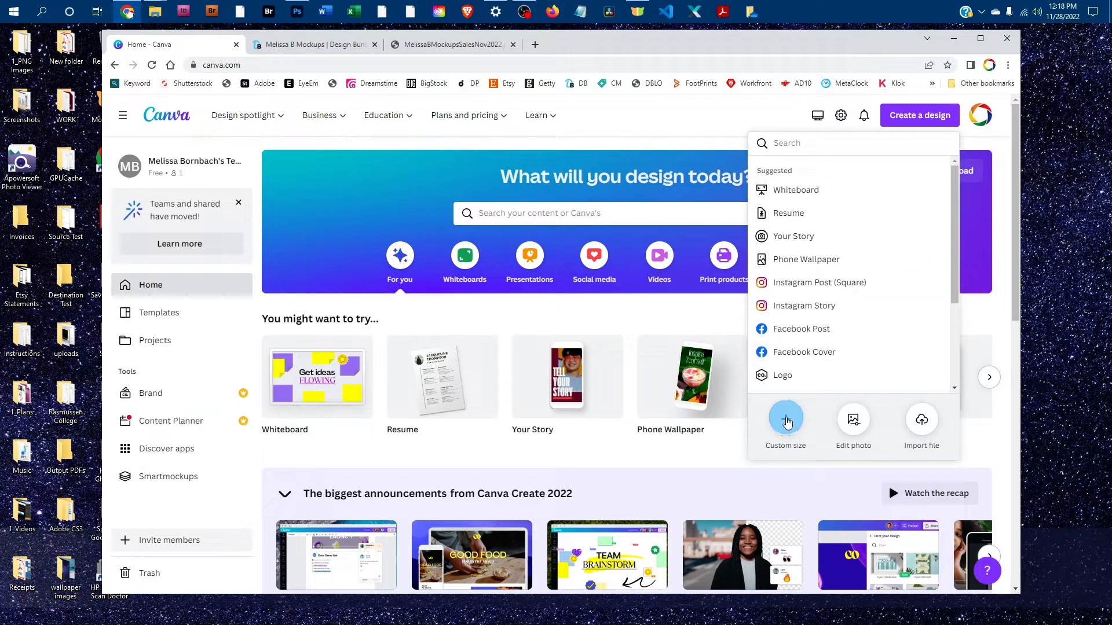
pyautogui.click(789, 422)
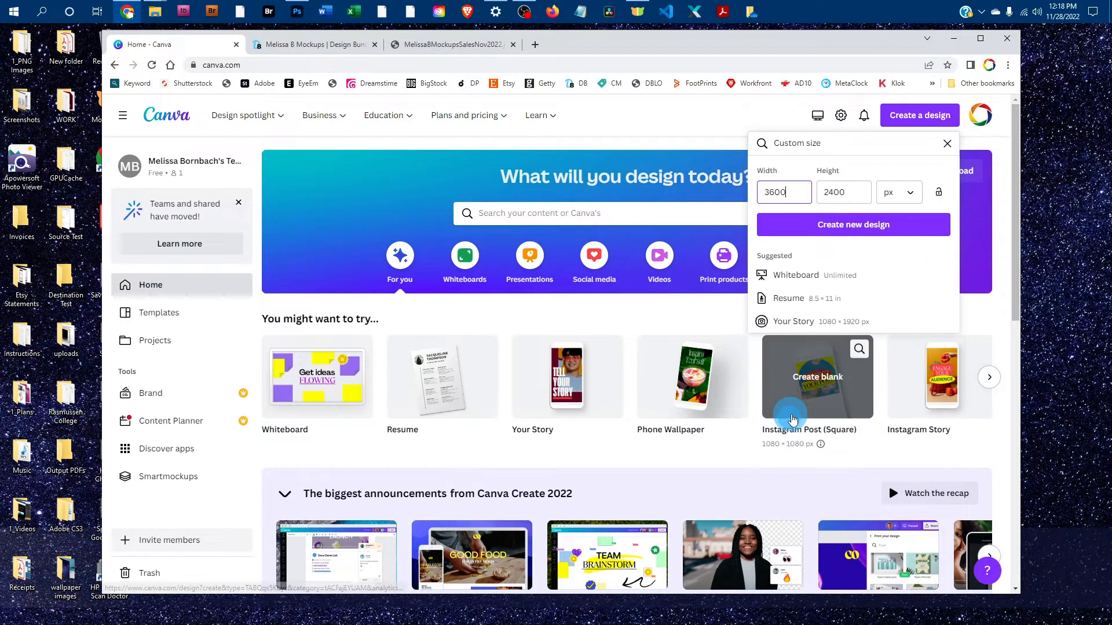
pyautogui.click(769, 191)
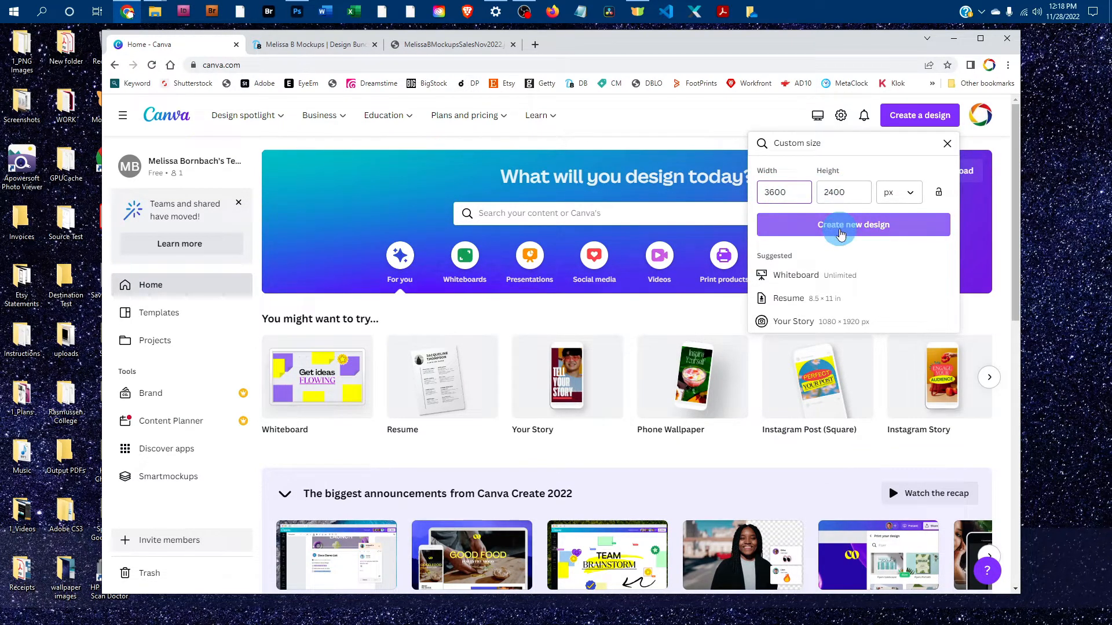
pyautogui.click(841, 226)
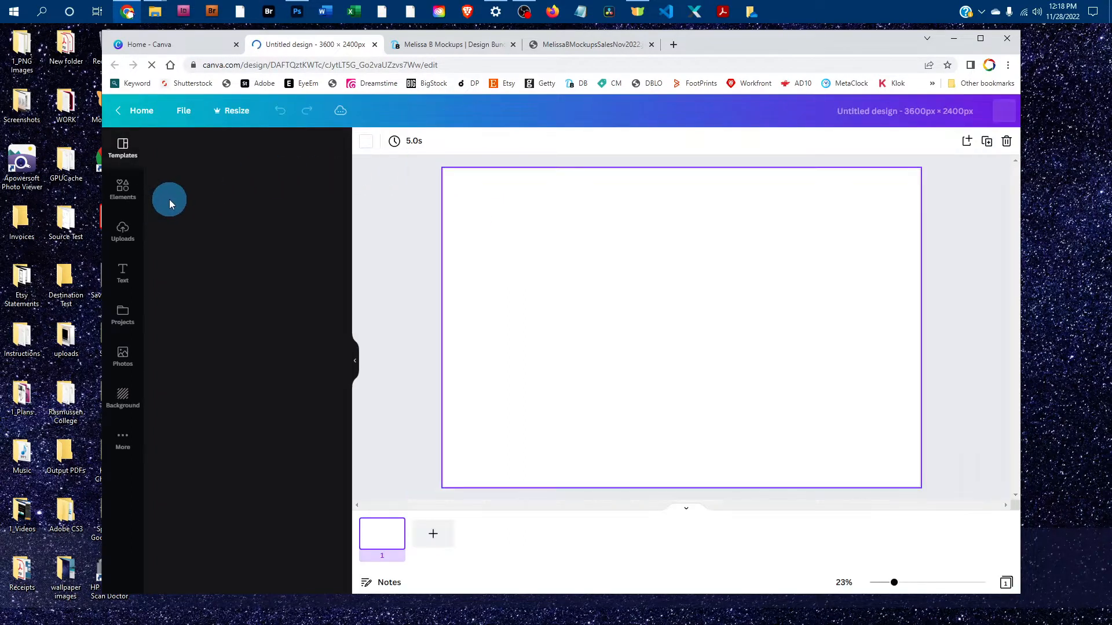
pyautogui.click(123, 232)
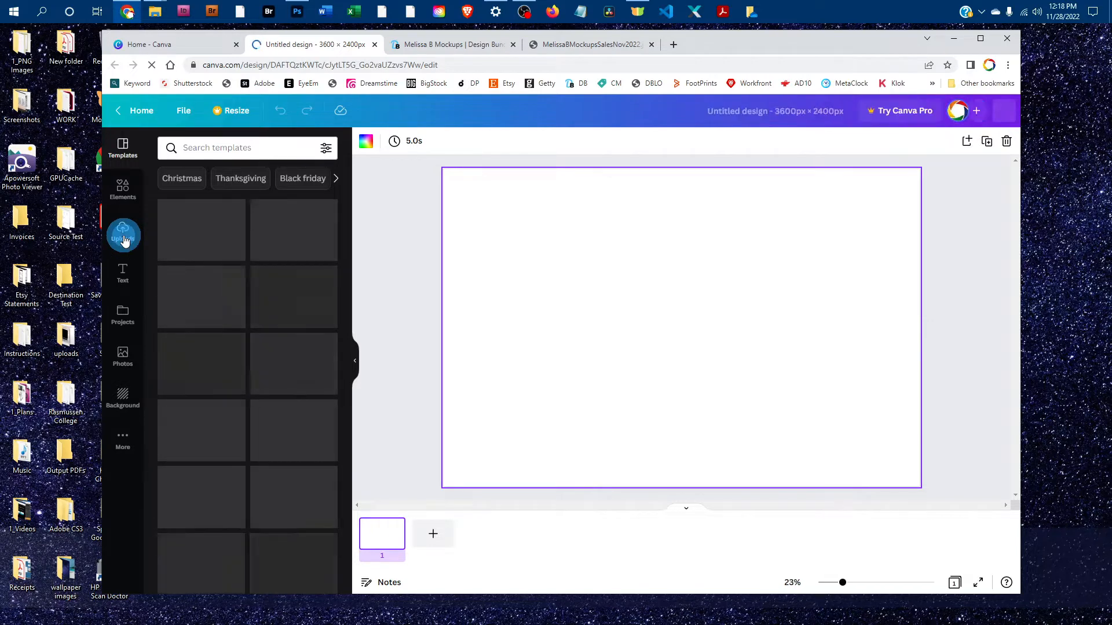
pyautogui.click(259, 182)
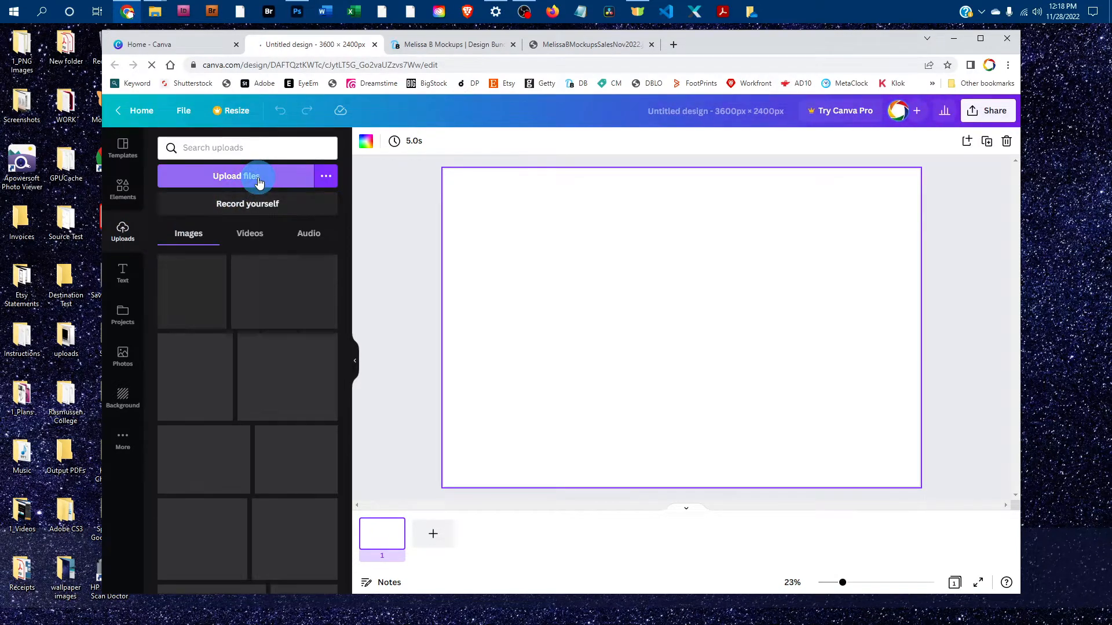
pyautogui.click(384, 185)
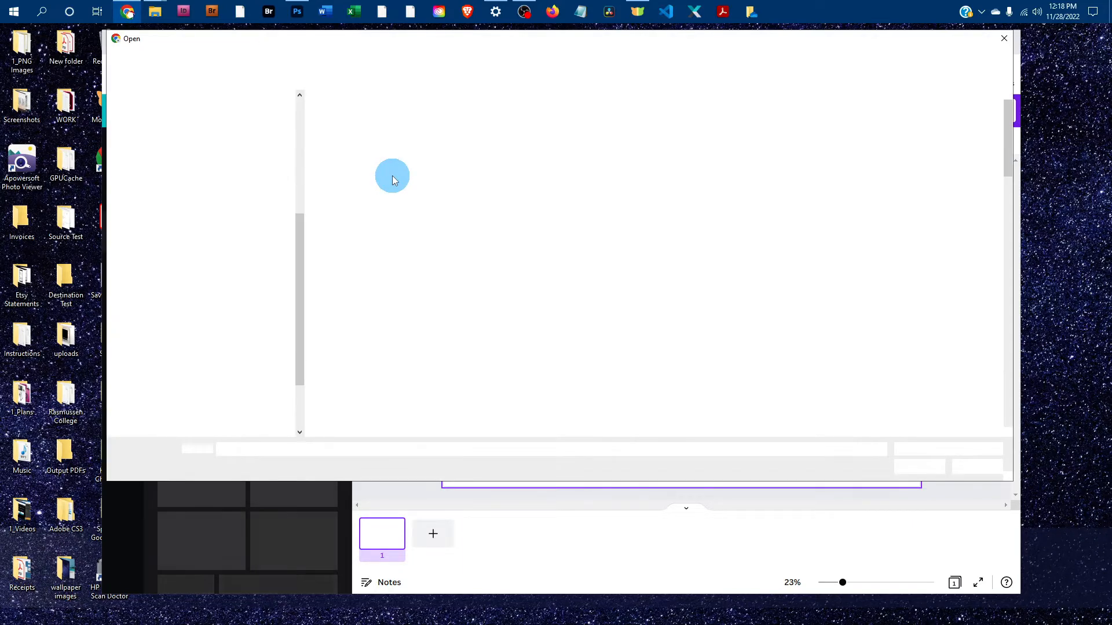
pyautogui.scroll(3, 211, 263)
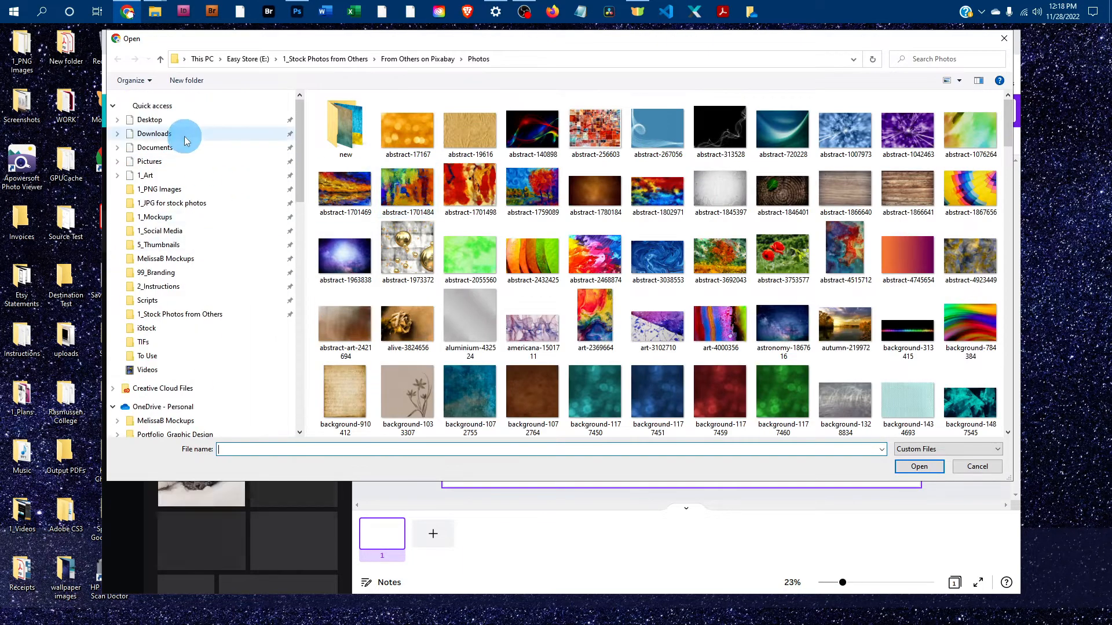
pyautogui.click(146, 175)
pyautogui.click(345, 312)
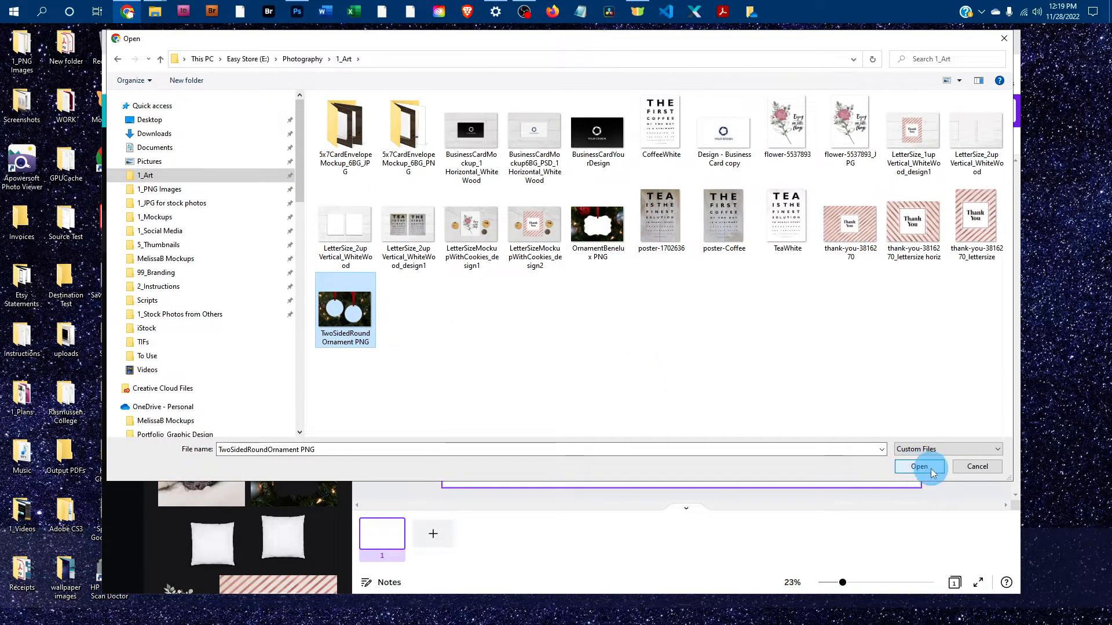
pyautogui.click(975, 466)
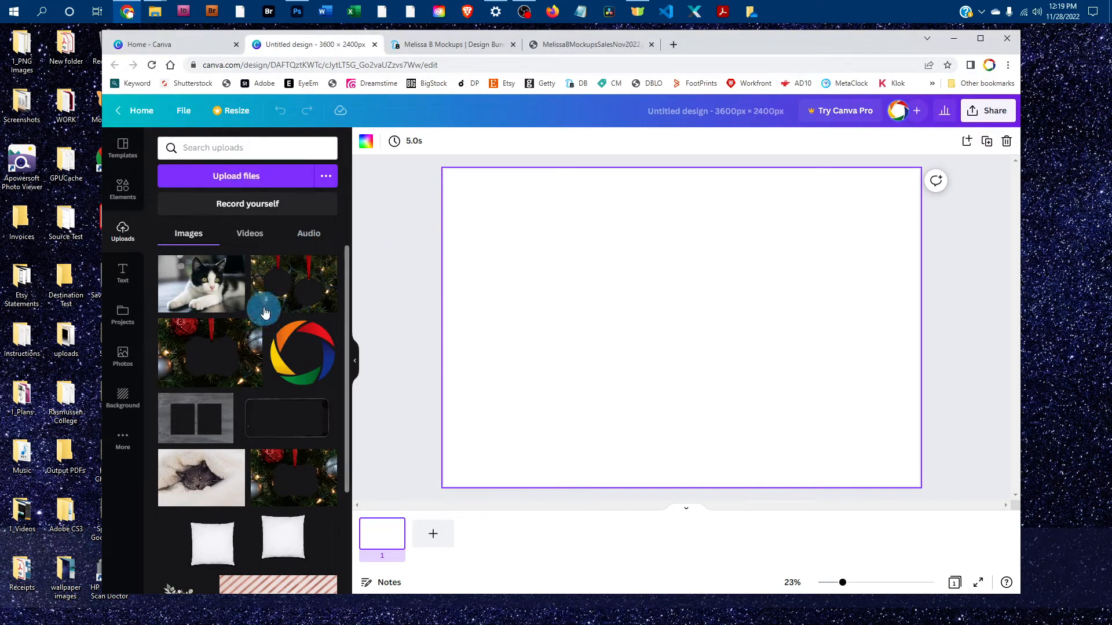
# Add the uploaded two-sided round ornament mockup and enlarge it from opposite corners until it covers the whole page
pyautogui.click(295, 290)
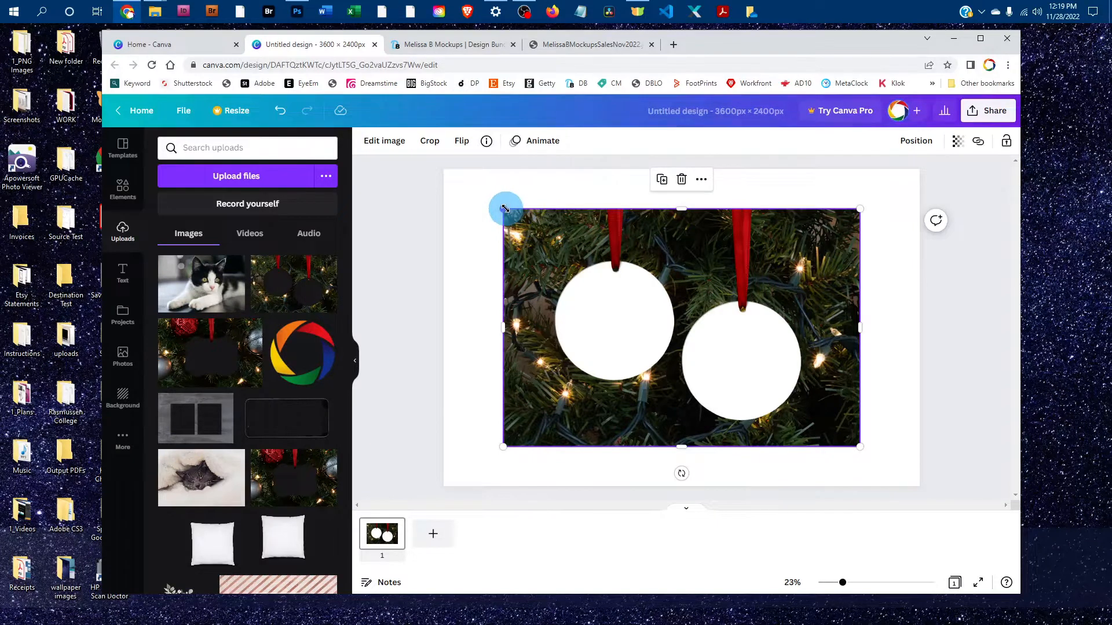
pyautogui.moveTo(506, 209); pyautogui.dragTo(440, 168)
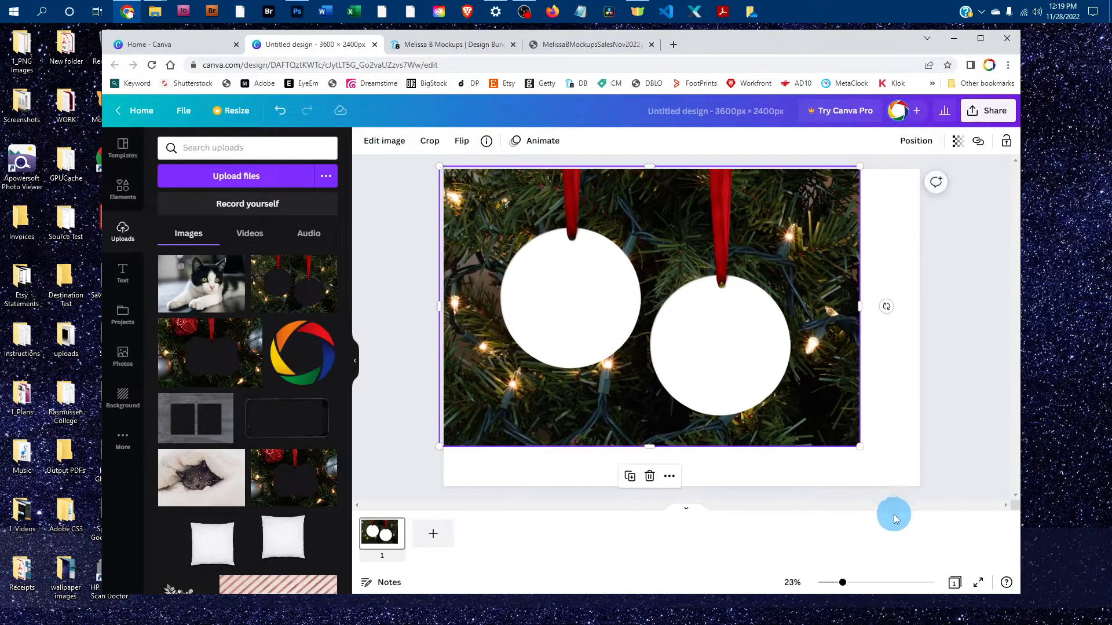
pyautogui.moveTo(855, 444); pyautogui.dragTo(926, 480)
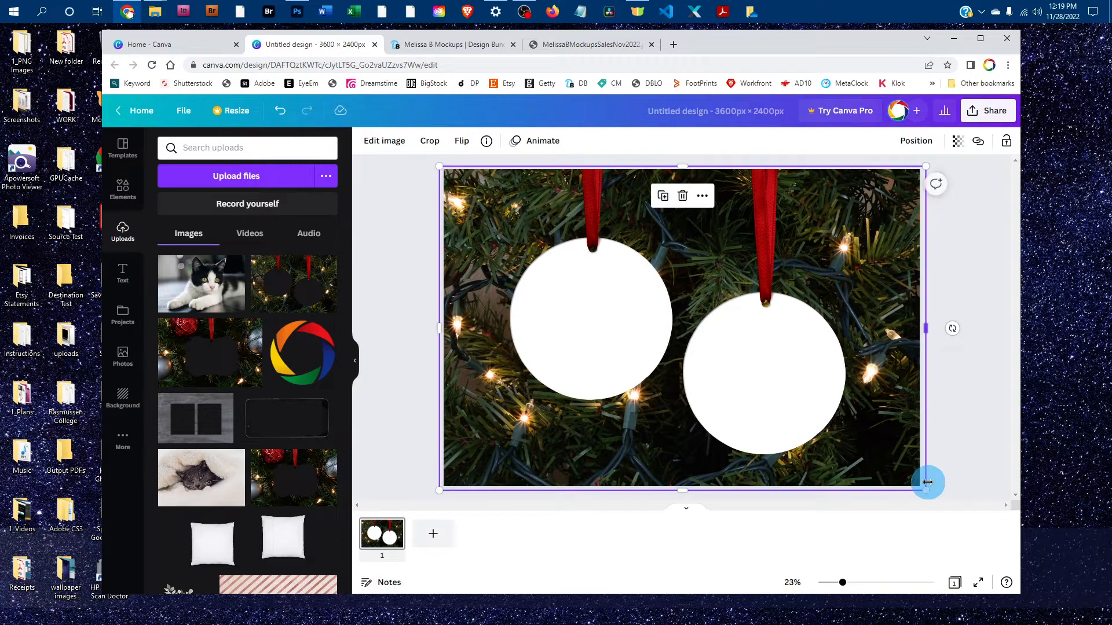
pyautogui.click(989, 224)
pyautogui.click(886, 180)
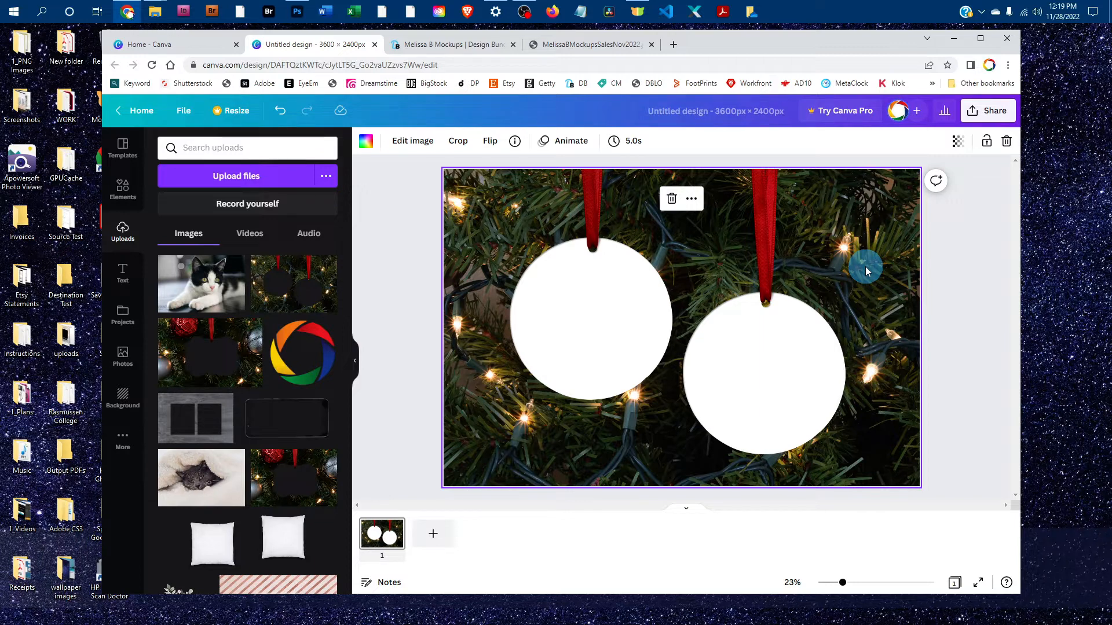
# Detach the ornament mockup from the background and enlarge it to just inside the page edges, leaving a thin margin
pyautogui.rightClick(835, 252)
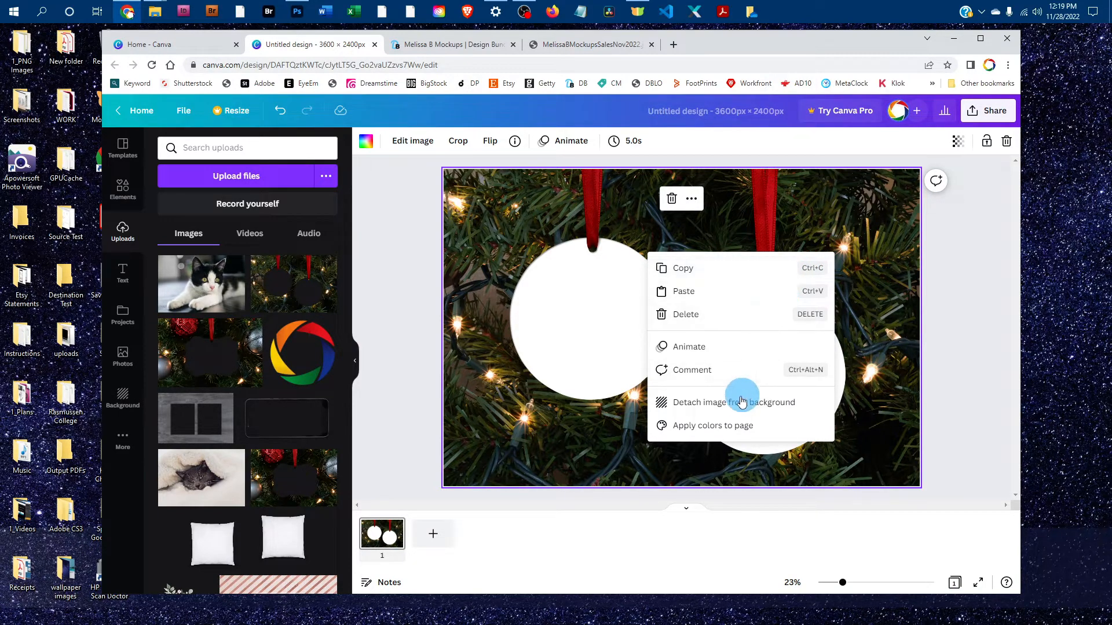
pyautogui.click(776, 404)
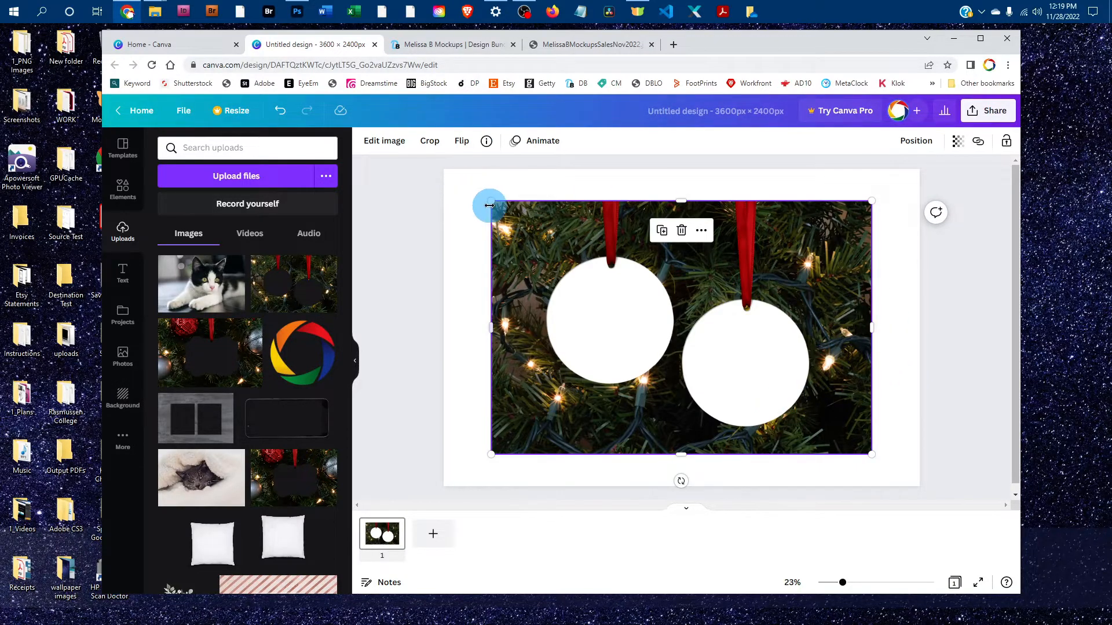
pyautogui.moveTo(491, 205); pyautogui.dragTo(447, 171)
pyautogui.moveTo(871, 452); pyautogui.dragTo(916, 484)
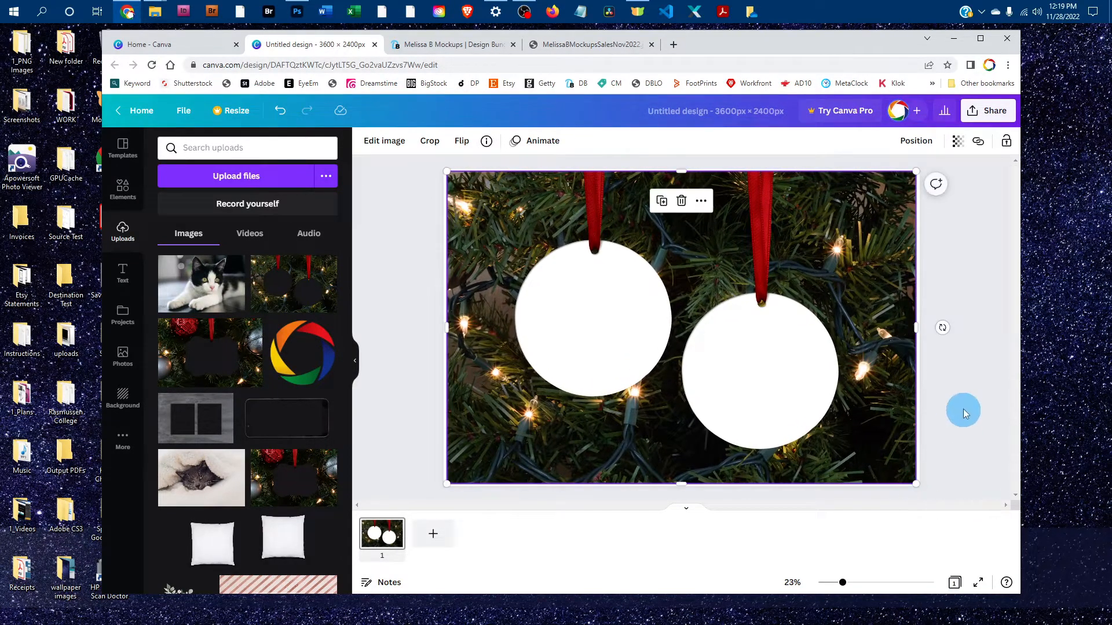
pyautogui.click(964, 387)
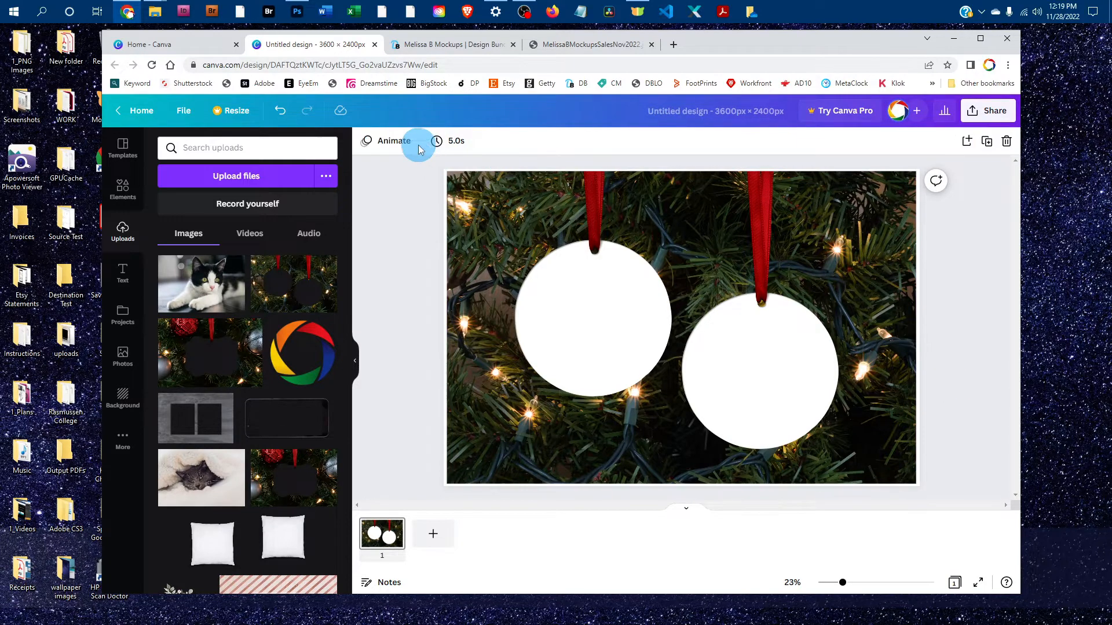
# Change the page background colour to black and back to white
pyautogui.click(445, 183)
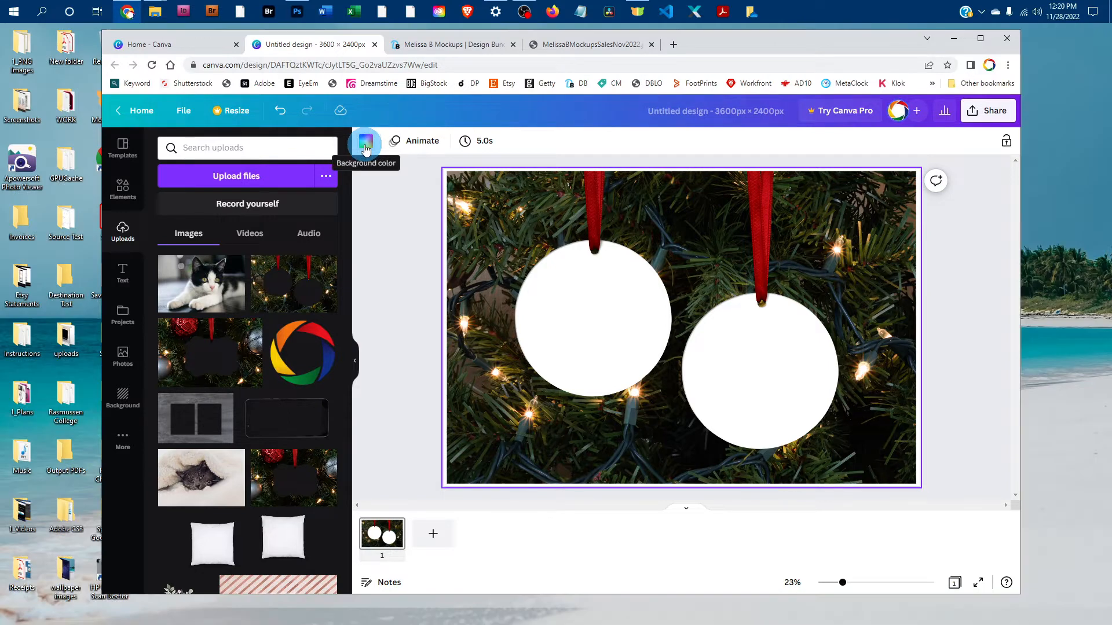
pyautogui.click(365, 149)
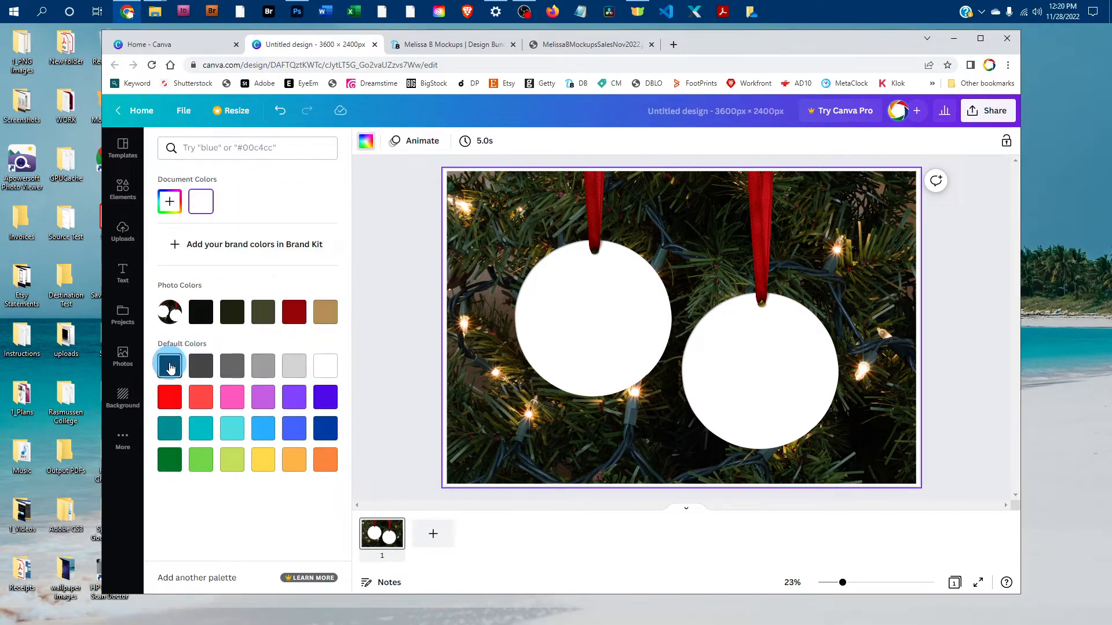
pyautogui.click(168, 366)
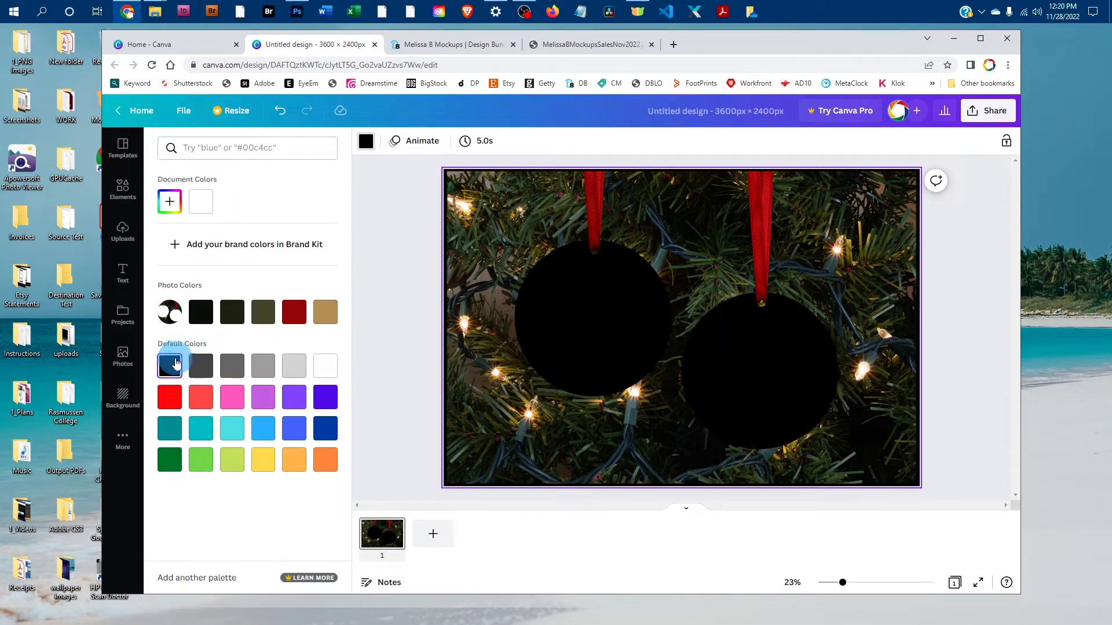
pyautogui.click(326, 366)
pyautogui.click(417, 264)
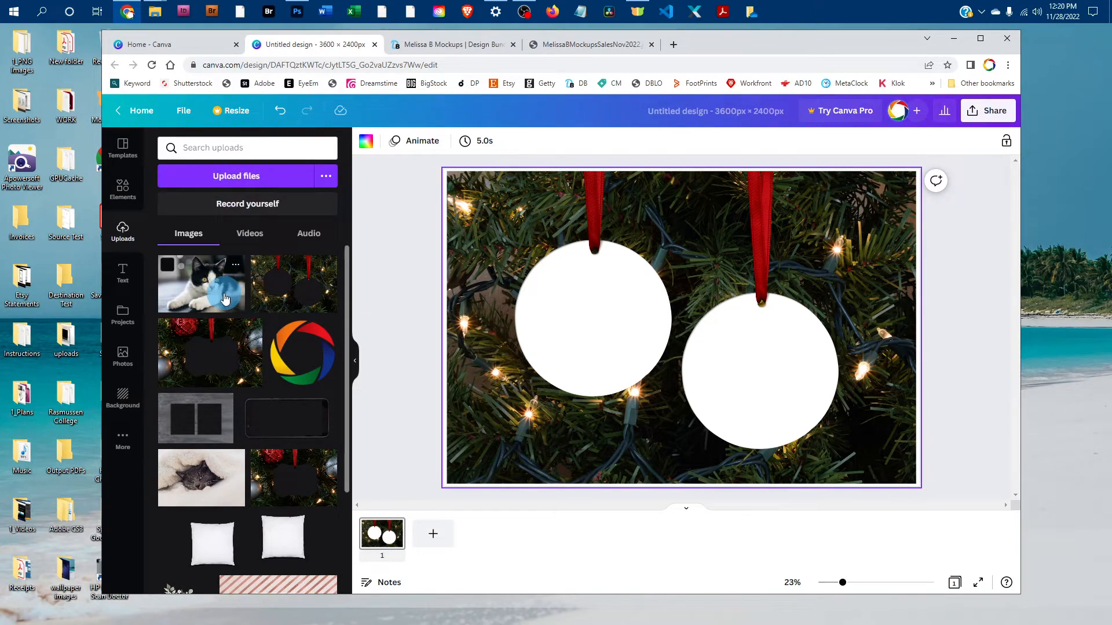
# Add the black-and-white cat photo and scale it down so it covers the left ornament with the cat's face inside
pyautogui.click(200, 294)
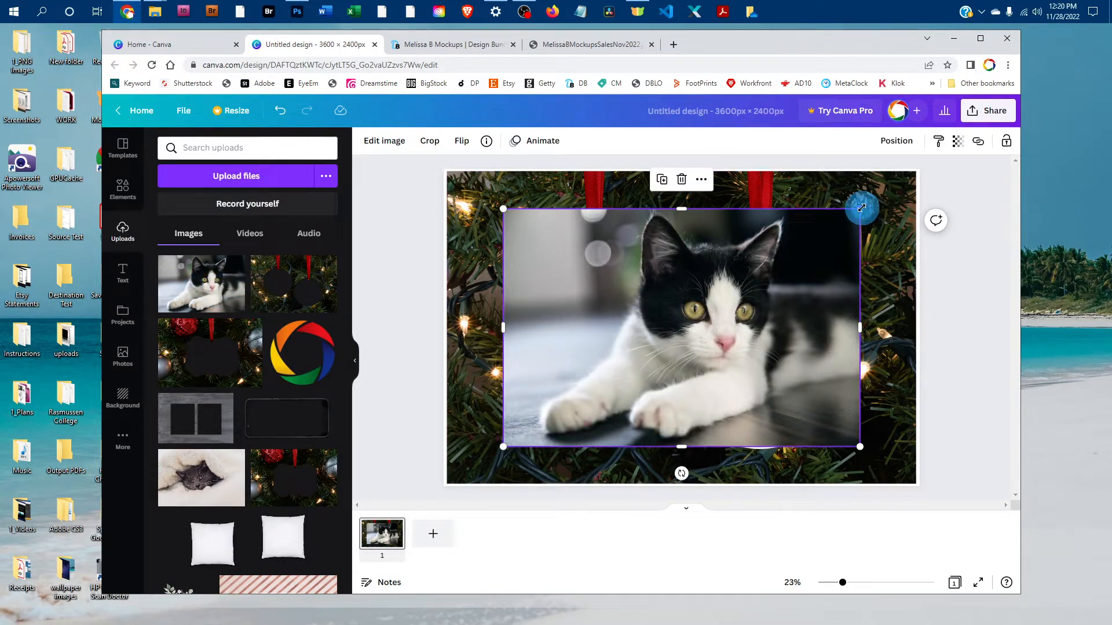
pyautogui.moveTo(859, 206); pyautogui.dragTo(756, 271)
pyautogui.moveTo(655, 341); pyautogui.dragTo(631, 297)
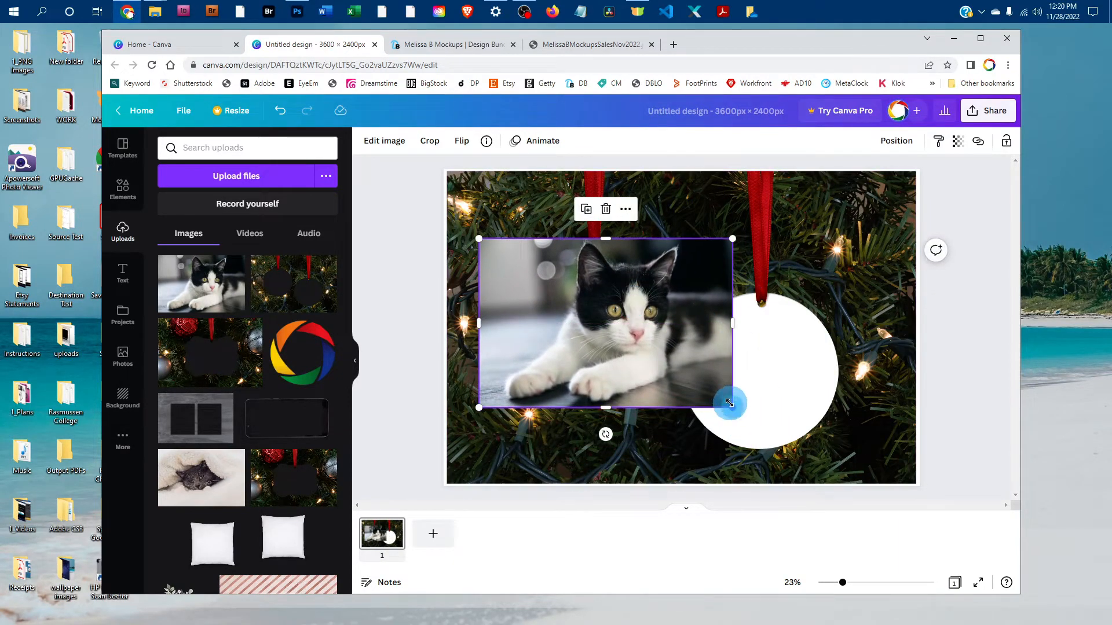
pyautogui.moveTo(730, 407)
pyautogui.mouseDown()
pyautogui.moveTo(705, 384)
pyautogui.moveTo(714, 399)
pyautogui.mouseUp()
pyautogui.moveTo(647, 287); pyautogui.dragTo(637, 287)
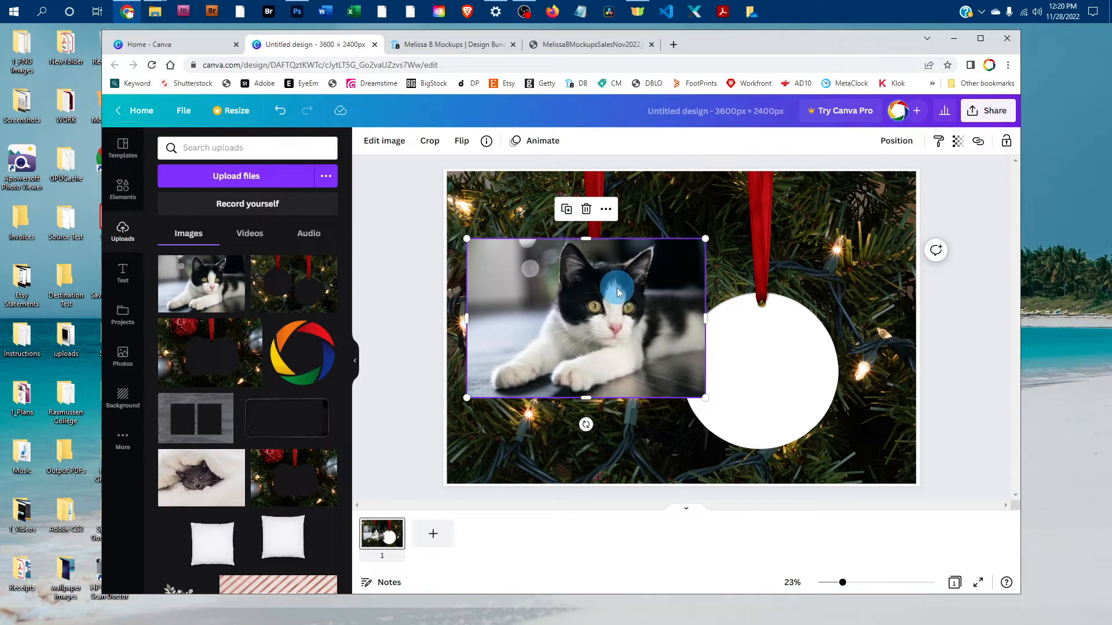
# Send the black-and-white cat photo behind the mockup and crop its right side so it stays out of the right ornament
pyautogui.click(895, 141)
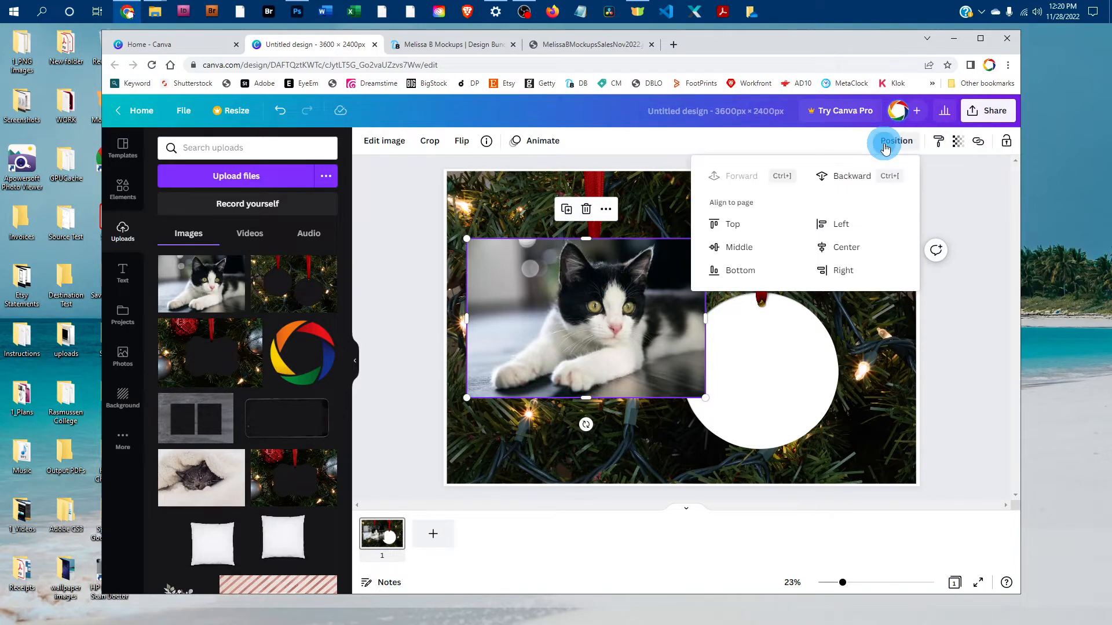
pyautogui.click(841, 182)
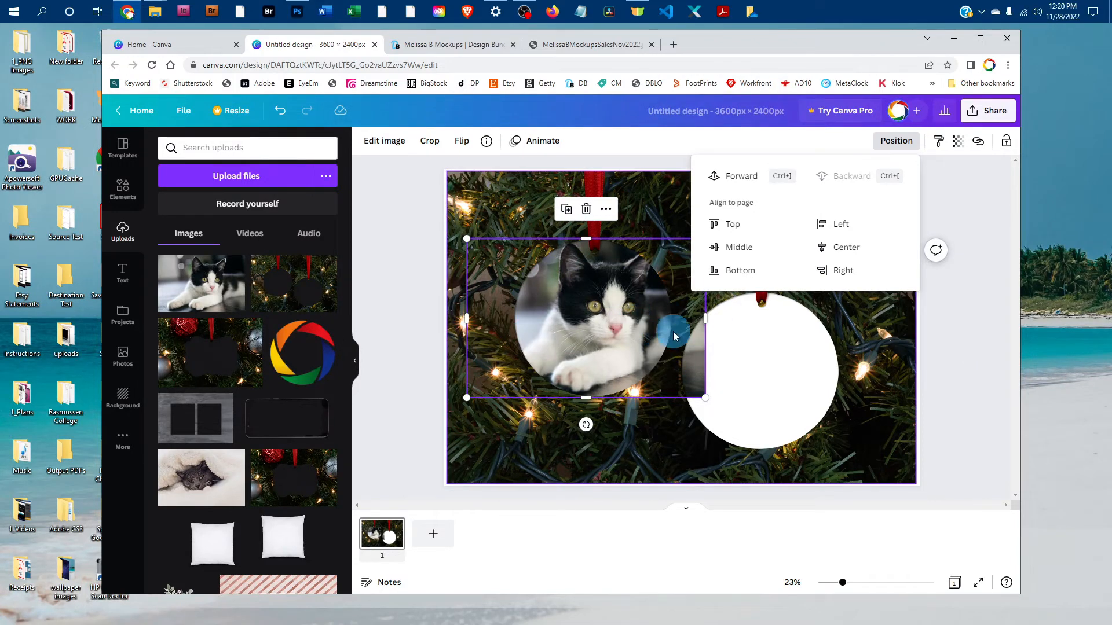
pyautogui.click(963, 337)
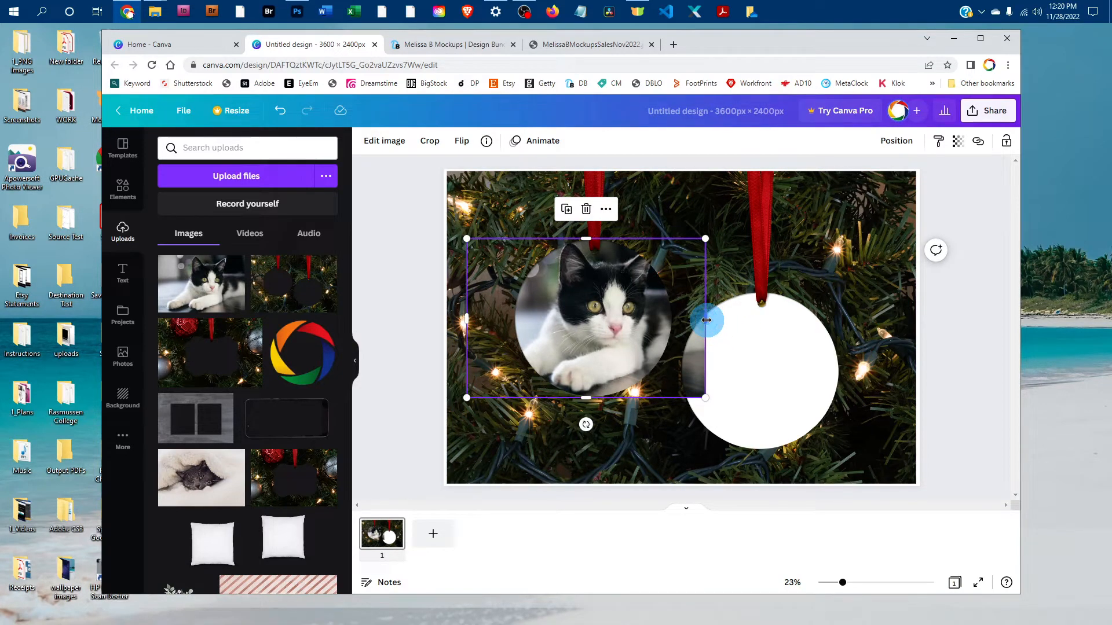
pyautogui.moveTo(706, 320); pyautogui.dragTo(676, 320)
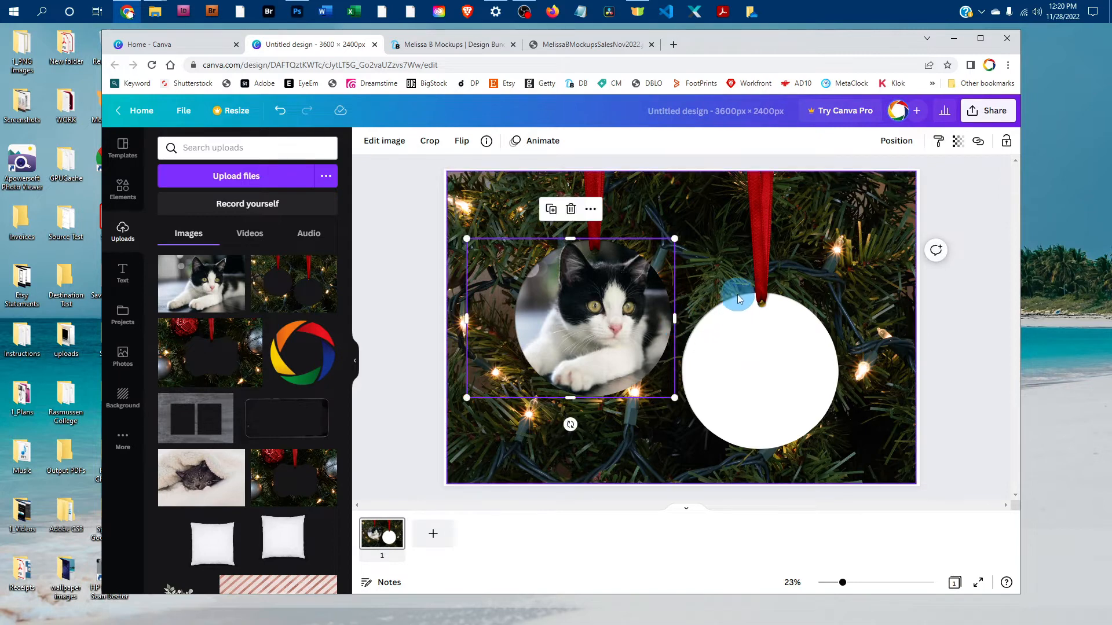
pyautogui.click(968, 354)
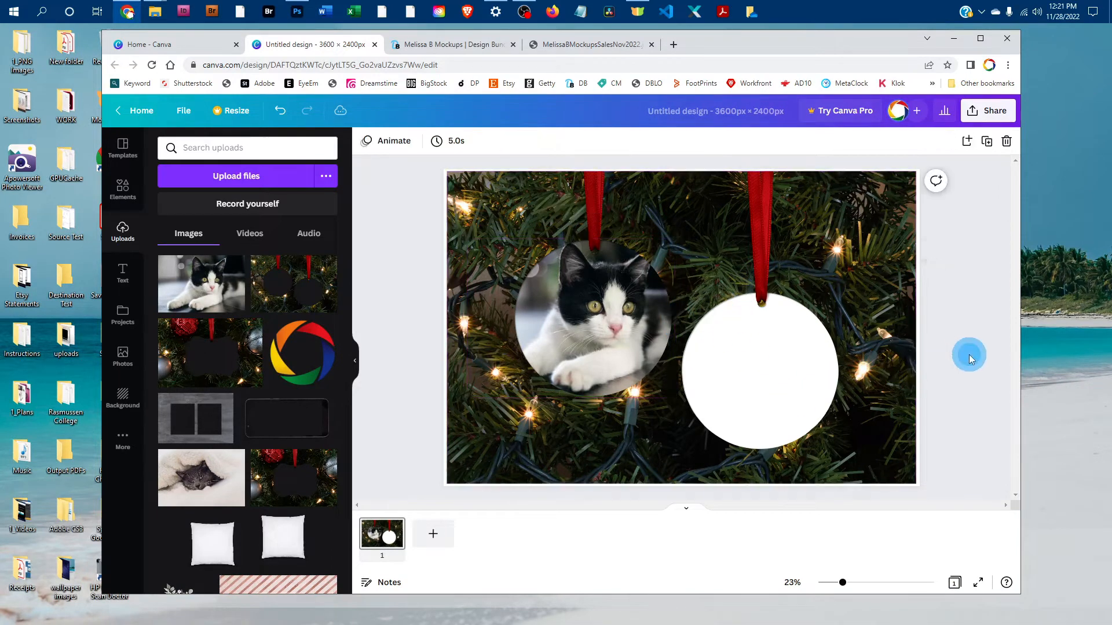
# Add the photo of the grey cat under a blanket and size it to cover the right ornament
pyautogui.click(211, 481)
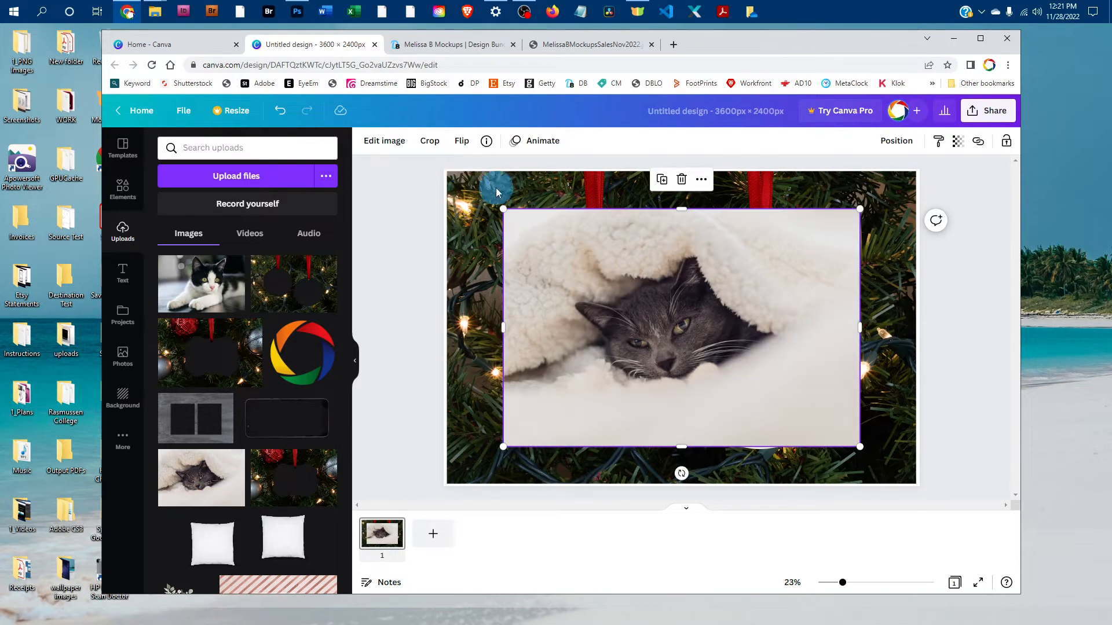
pyautogui.moveTo(509, 217); pyautogui.dragTo(648, 264)
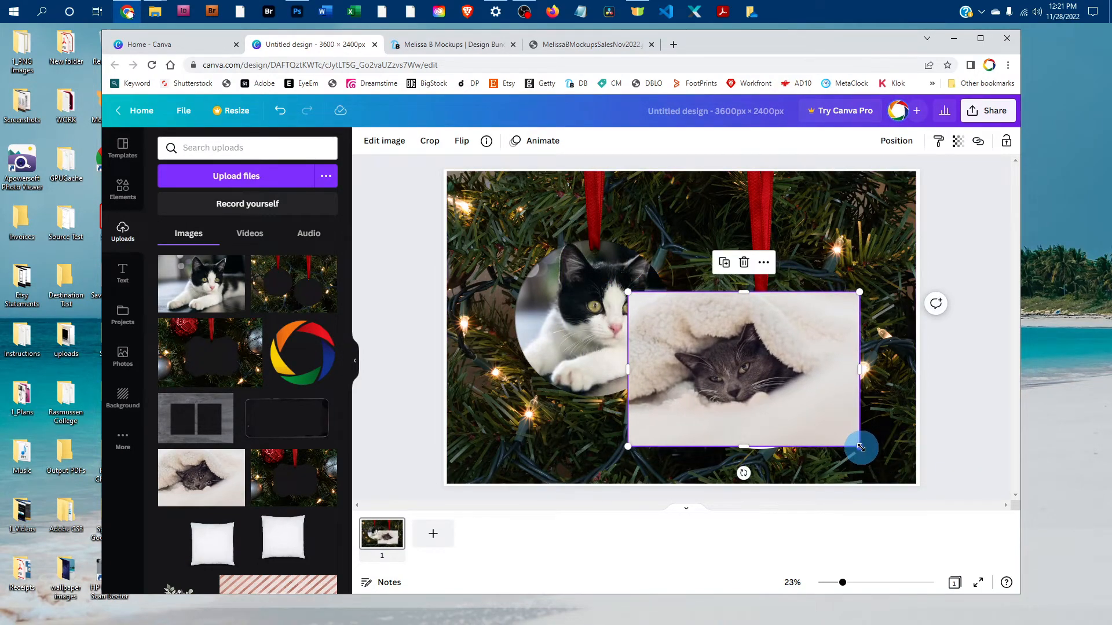
pyautogui.moveTo(861, 446); pyautogui.dragTo(869, 448)
pyautogui.moveTo(723, 366); pyautogui.dragTo(735, 370)
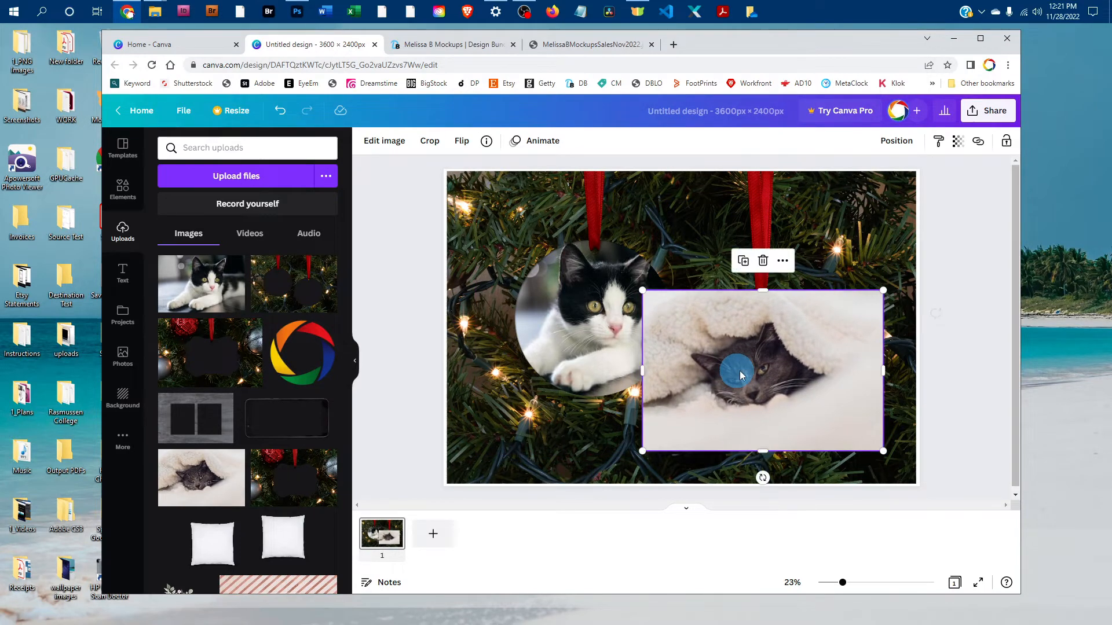
# Move the grey cat photo backward so it sits behind the ornament mockup
pyautogui.click(896, 141)
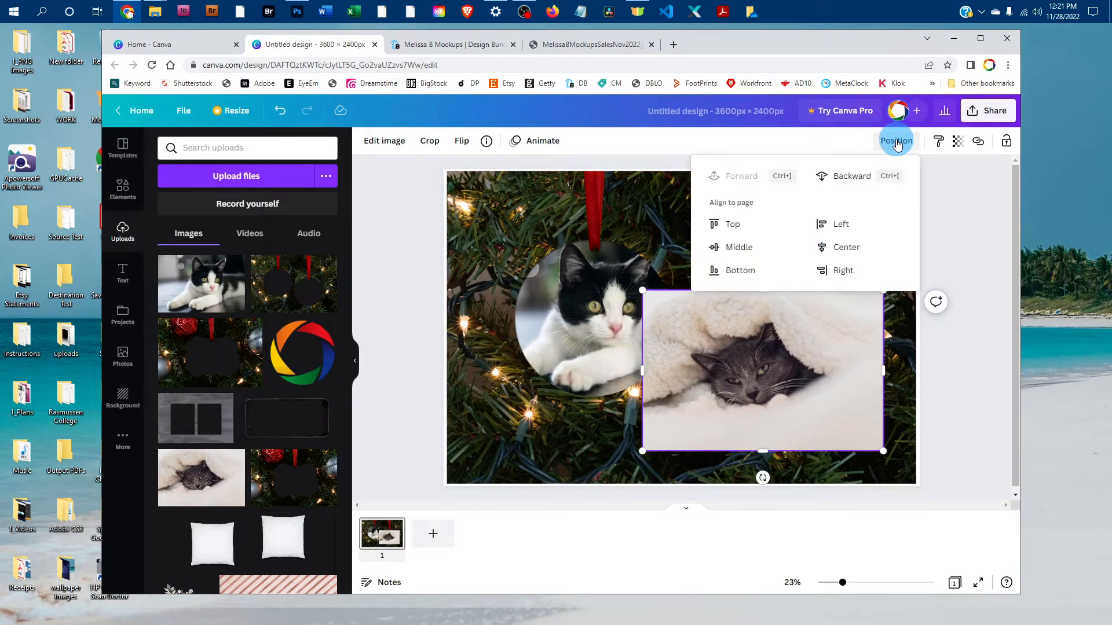
pyautogui.click(826, 190)
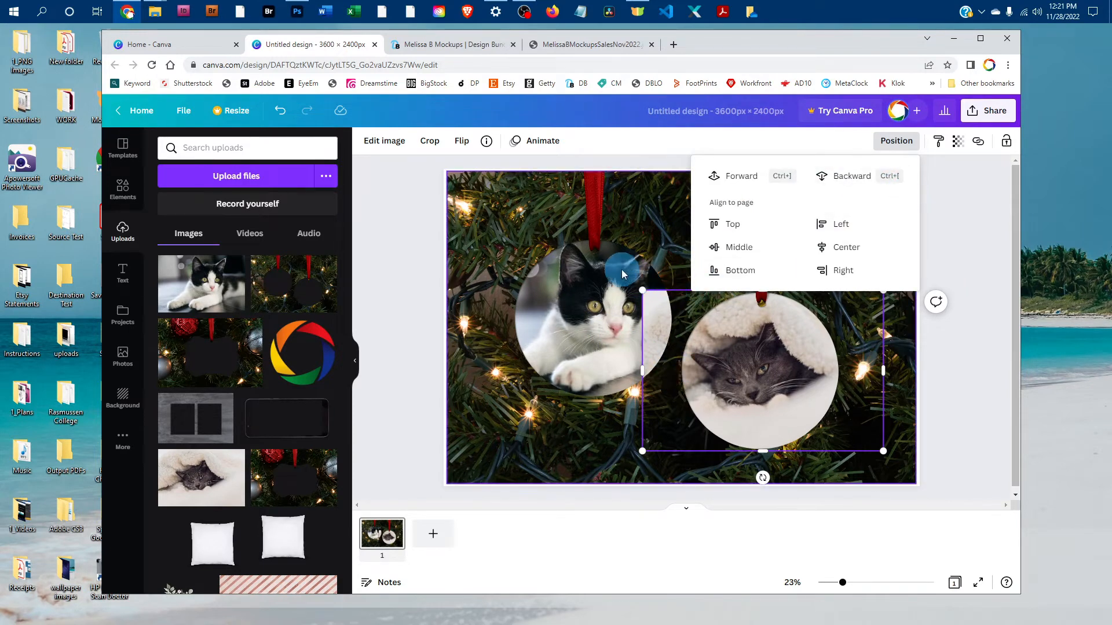
# Crop the left side of the grey cat photo so it stays out of the left ornament, and deselect it
pyautogui.click(642, 373)
pyautogui.moveTo(641, 373); pyautogui.dragTo(679, 373)
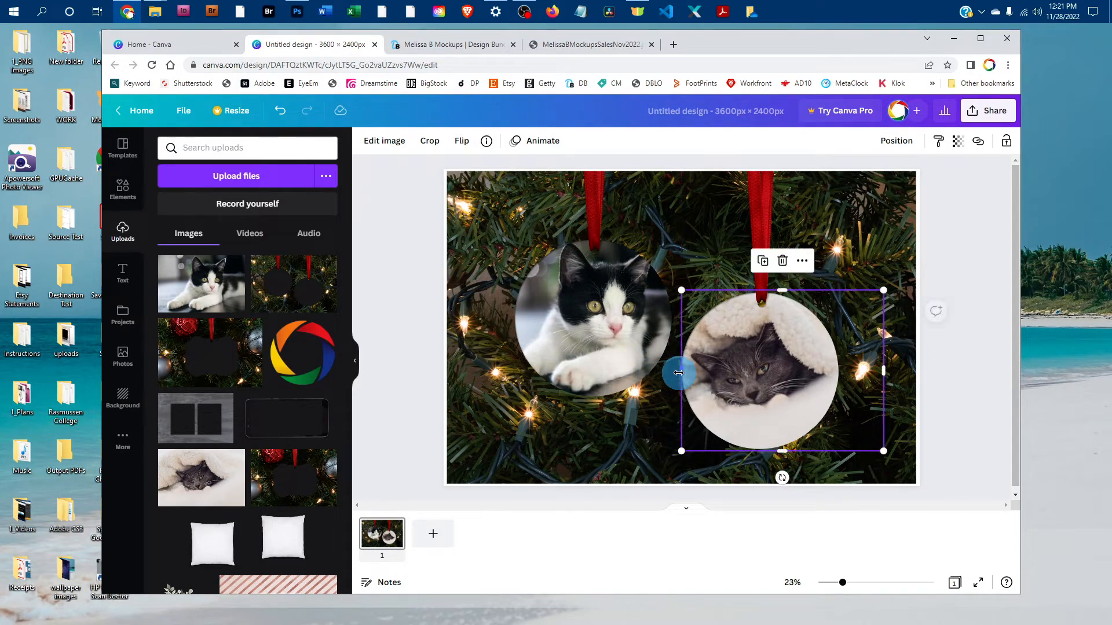
pyautogui.click(946, 373)
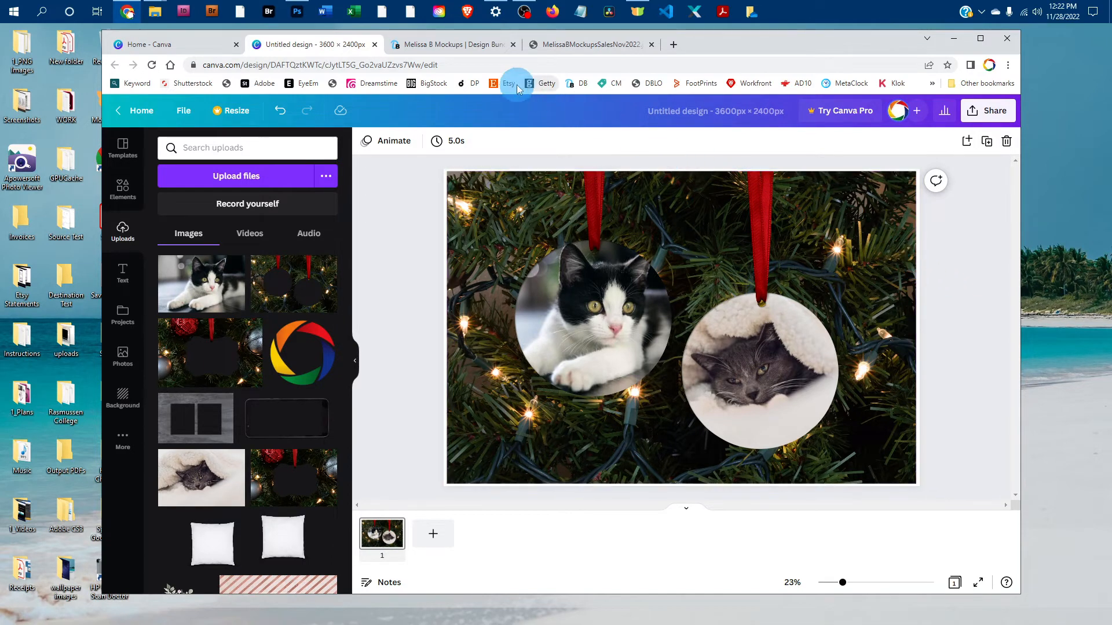
# Switch to the Melissa B Mockups store on Design Bundles to browse its deal and featured products, and view the November 2022 sales image
pyautogui.click(477, 45)
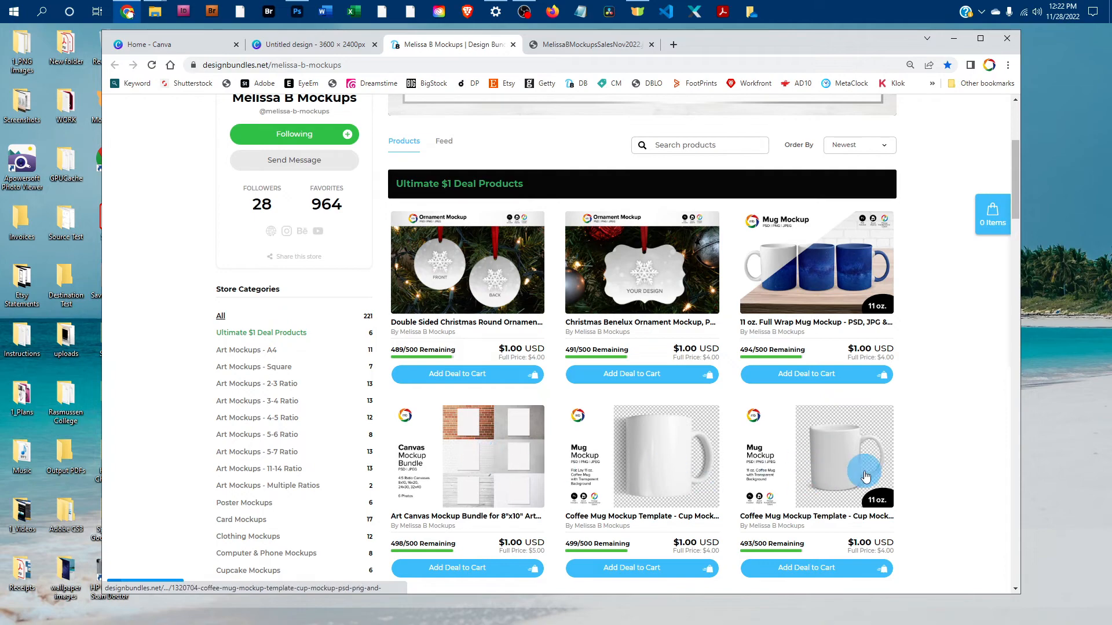
pyautogui.scroll(-7, 932, 284)
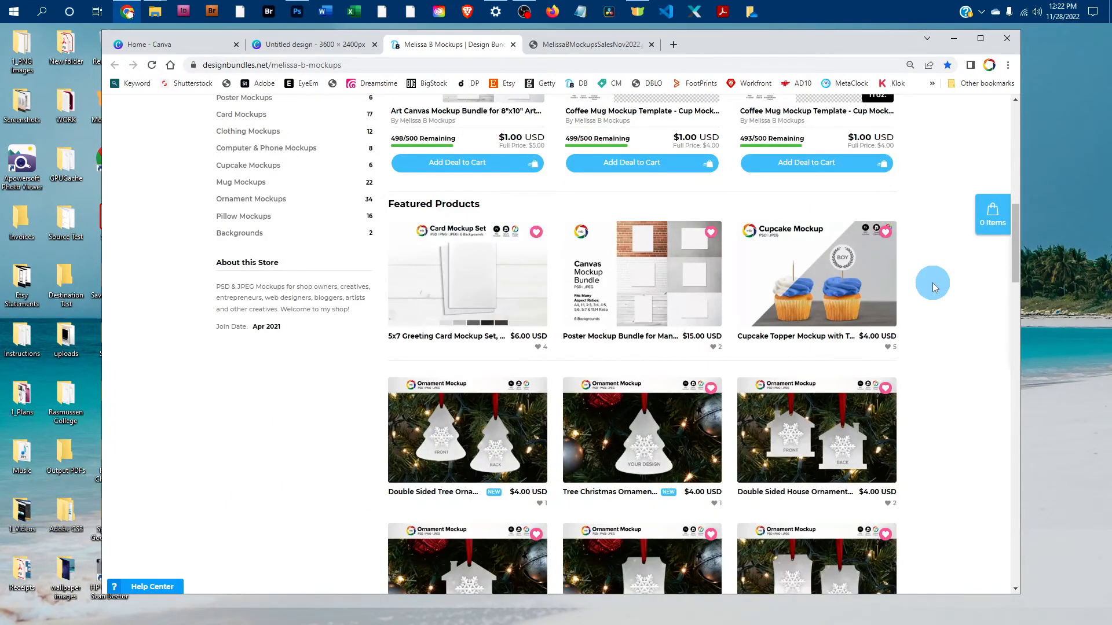
pyautogui.scroll(10, 933, 284)
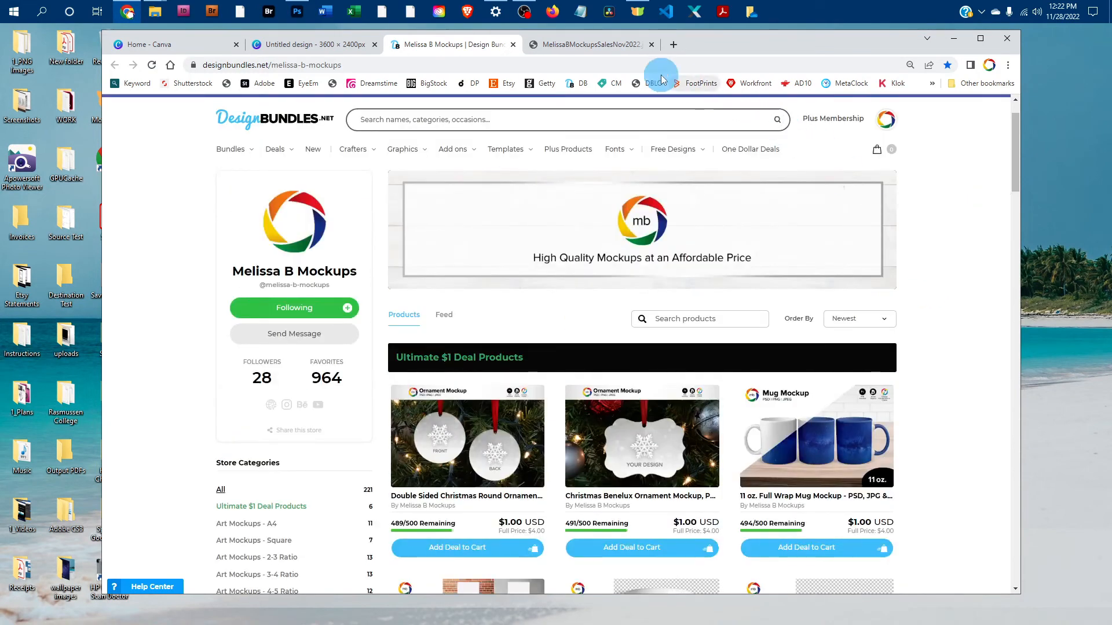
pyautogui.click(577, 51)
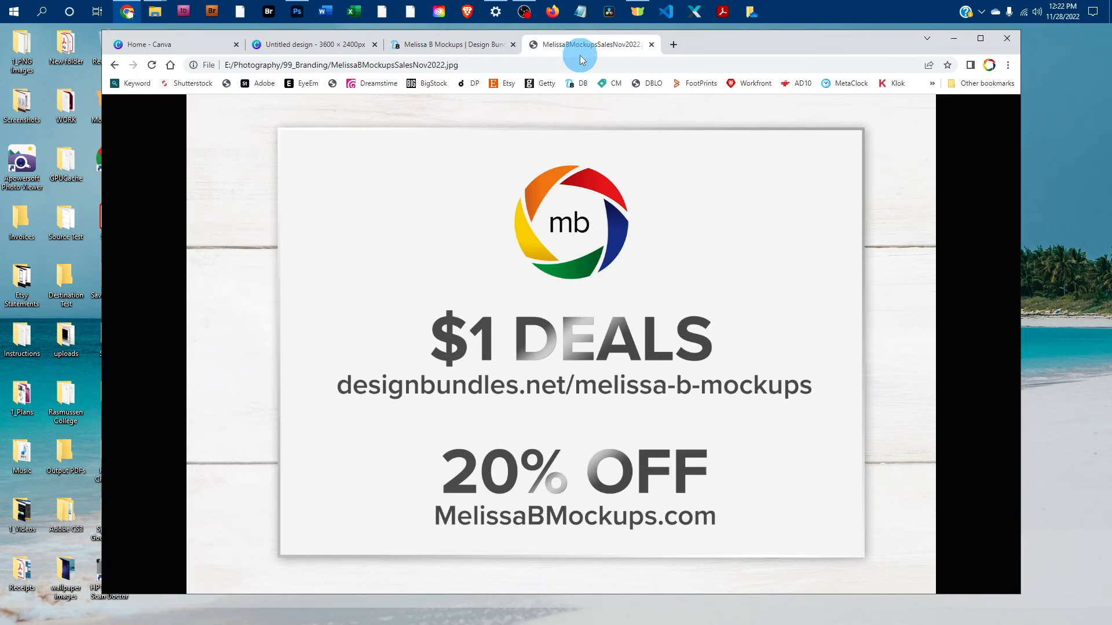